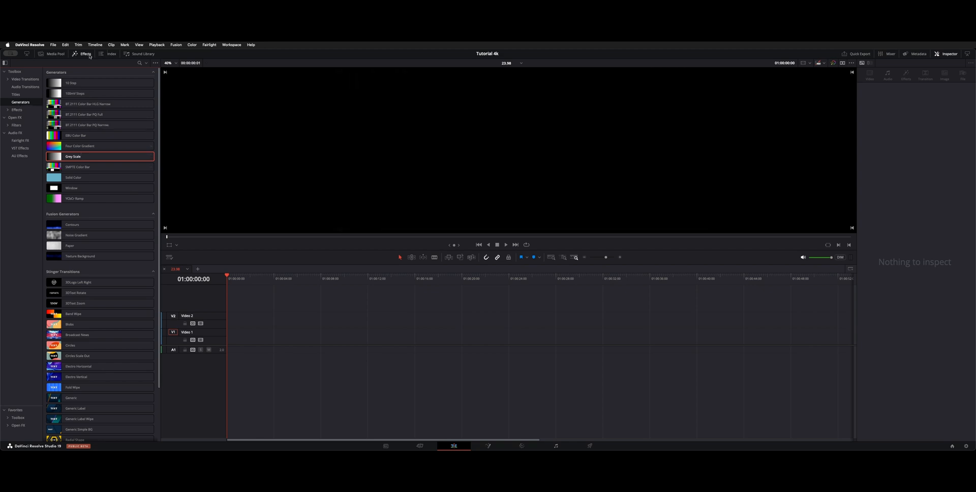
# - Place a Grey Scale generator at the start of the Video 1 track and check it on the Color page
pyautogui.moveTo(100, 157); pyautogui.dragTo(237, 339)
pyautogui.hotkey('shift', '6')
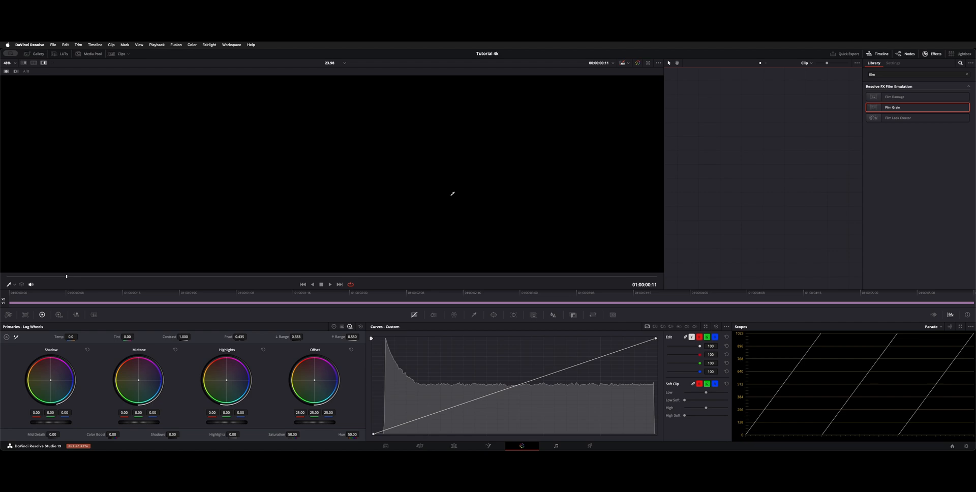
pyautogui.hotkey('shift', '4')
# - Convert the Grey Scale clip on the timeline into a compound clip named GREY
pyautogui.rightClick(251, 340)
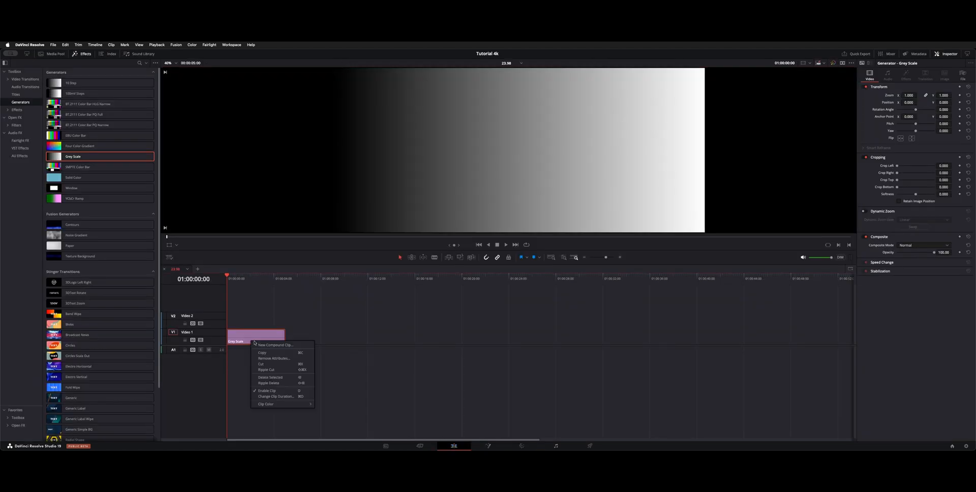
pyautogui.click(260, 345)
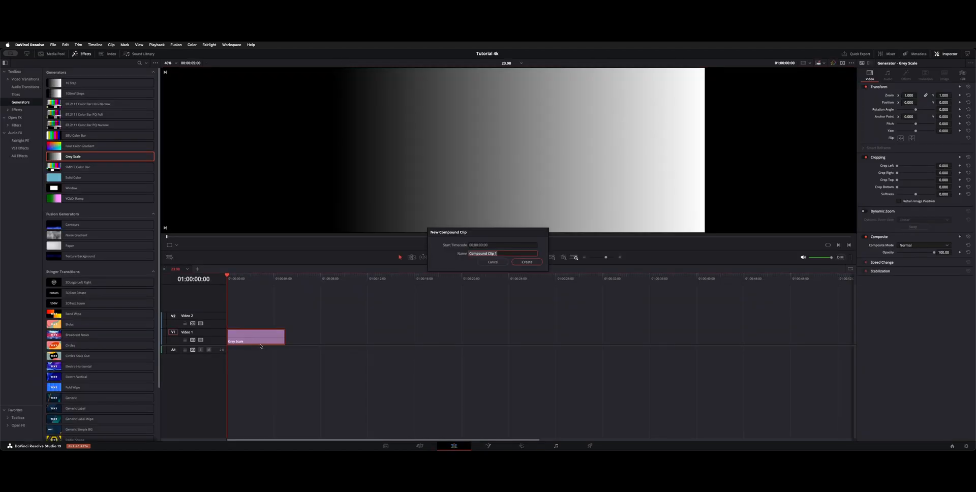
pyautogui.write('GREY')
pyautogui.press('Return')
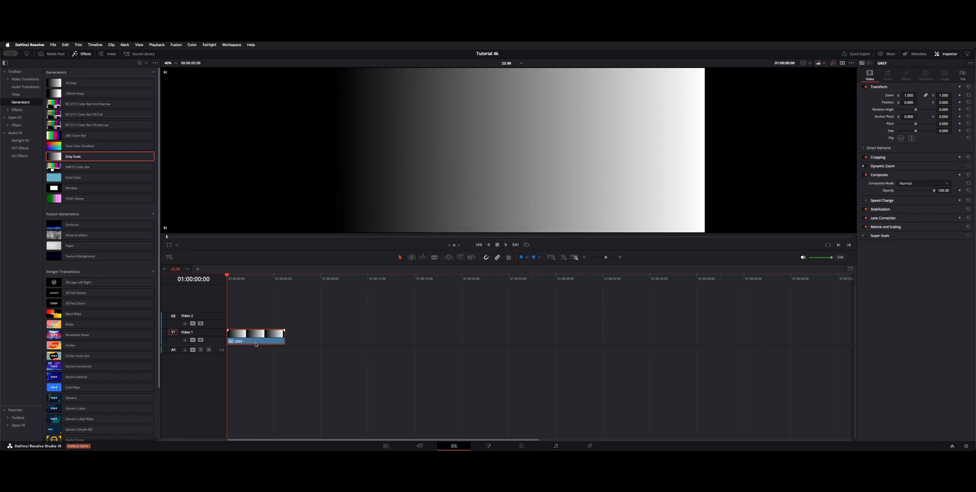
# - Open the GREY clip on the Color page, reposition its node and switch the primaries to Color Wheels
pyautogui.hotkey('shift', '6')
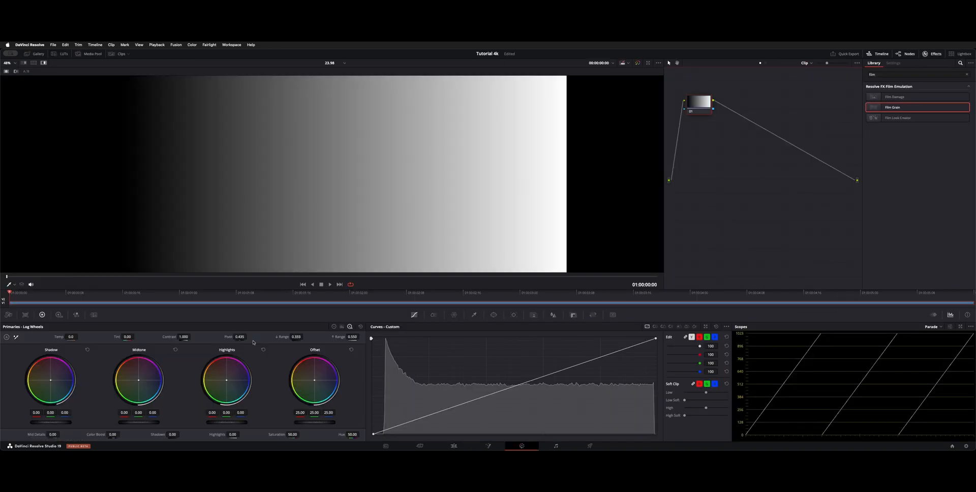
pyautogui.moveTo(695, 108); pyautogui.dragTo(705, 149)
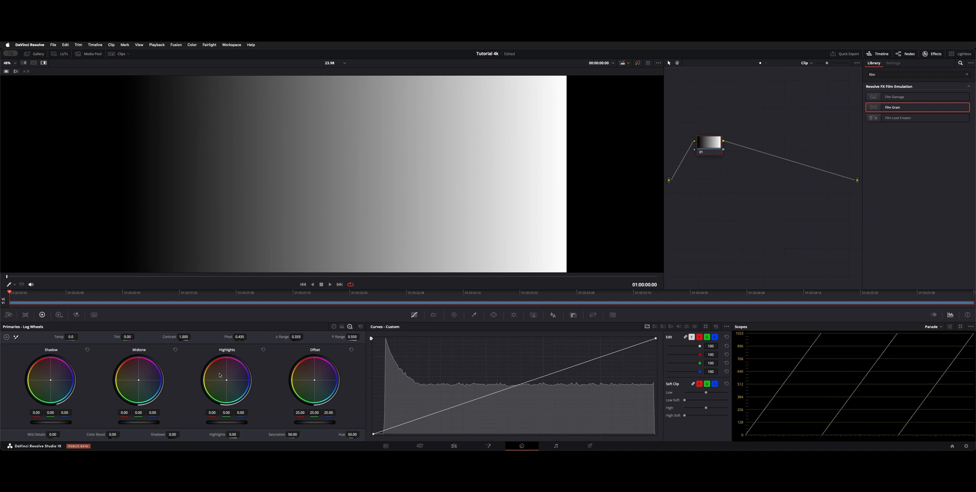
pyautogui.click(334, 327)
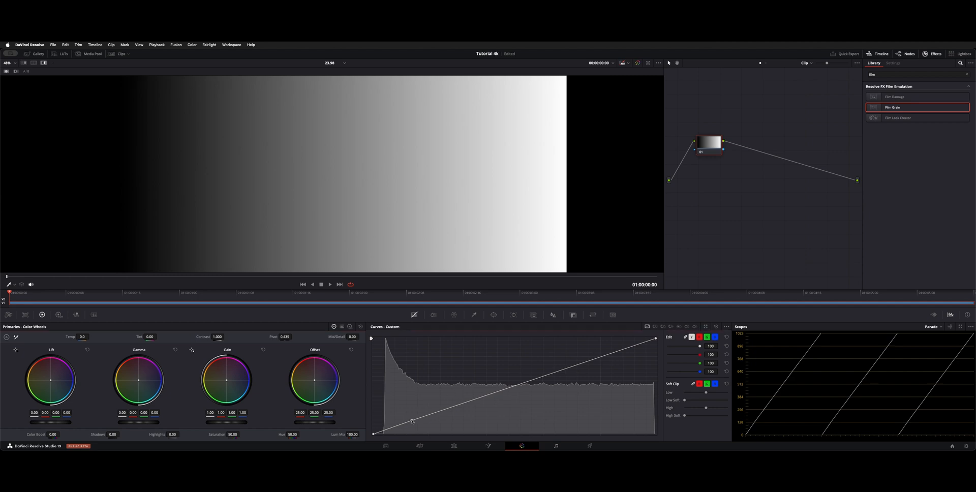
# - Try lowering the custom curve slightly in the shadows and strongly in the highlights, and reset the curve
pyautogui.moveTo(413, 422)
pyautogui.mouseDown()
pyautogui.moveTo(427, 427)
pyautogui.moveTo(424, 409)
pyautogui.moveTo(432, 433)
pyautogui.moveTo(399, 410)
pyautogui.moveTo(418, 423)
pyautogui.mouseUp()
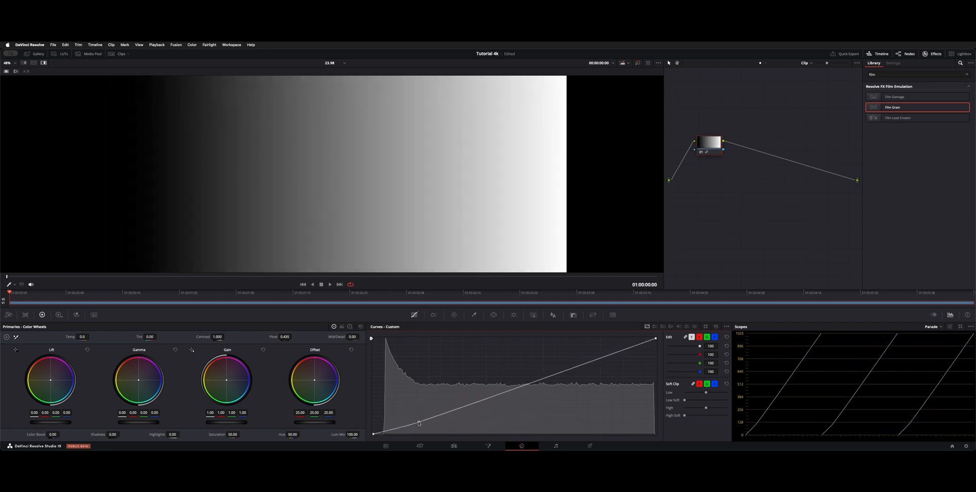
pyautogui.moveTo(629, 349); pyautogui.dragTo(607, 375)
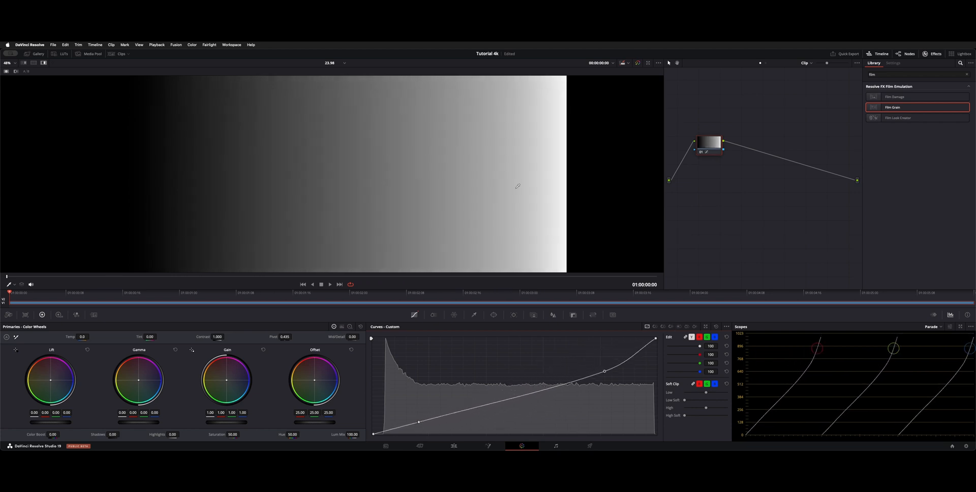
pyautogui.click(716, 326)
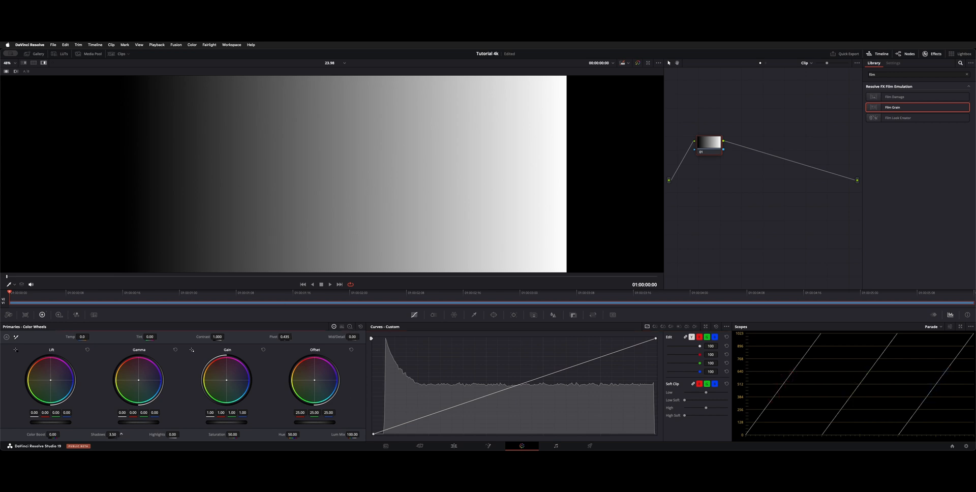
# - Try the primaries with Shadows at 16.50 and Highlights at -8.50, and reset them
pyautogui.moveTo(113, 435); pyautogui.dragTo(173, 435)
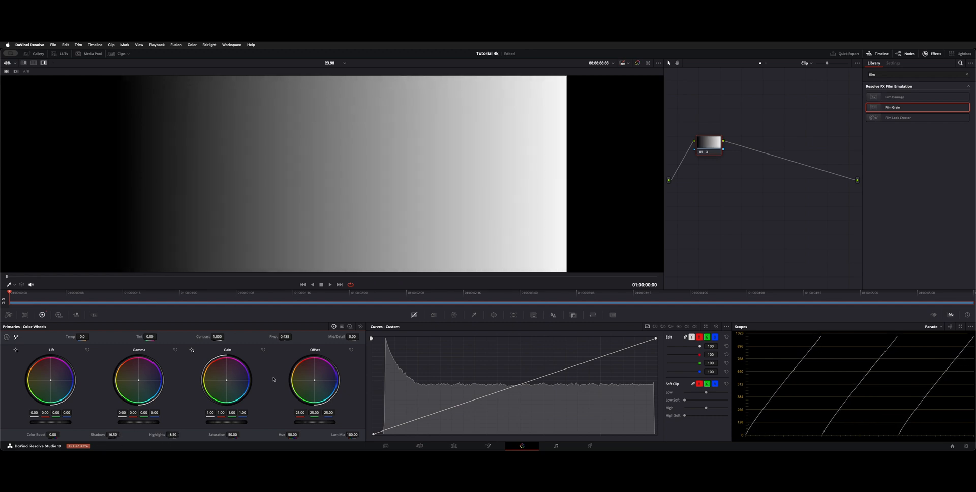
pyautogui.click(361, 327)
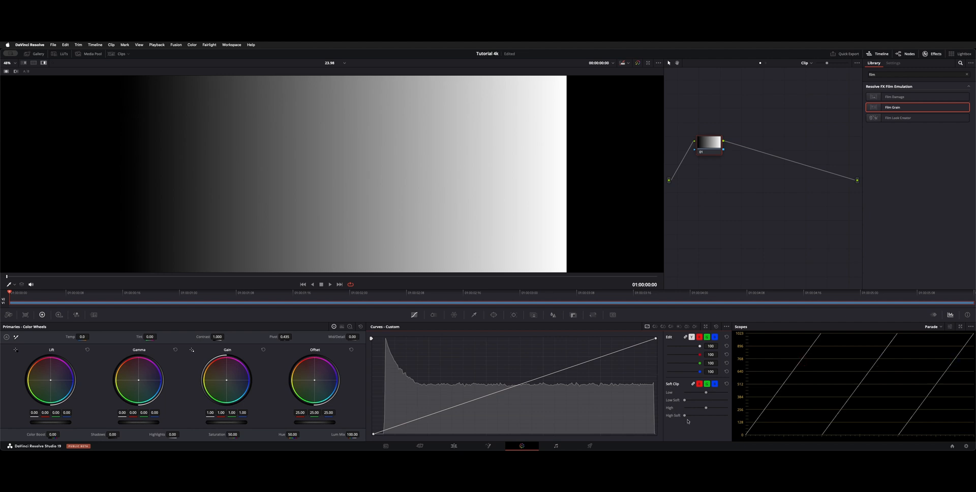
# - Try raising the soft clip Low limit, reset it, and test the Low Soft control
pyautogui.moveTo(705, 393); pyautogui.dragTo(723, 396)
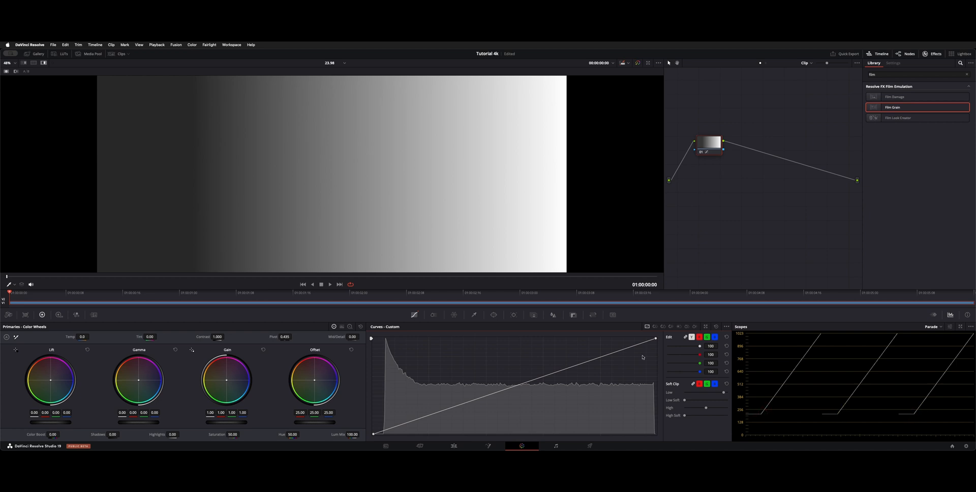
pyautogui.doubleClick(669, 394)
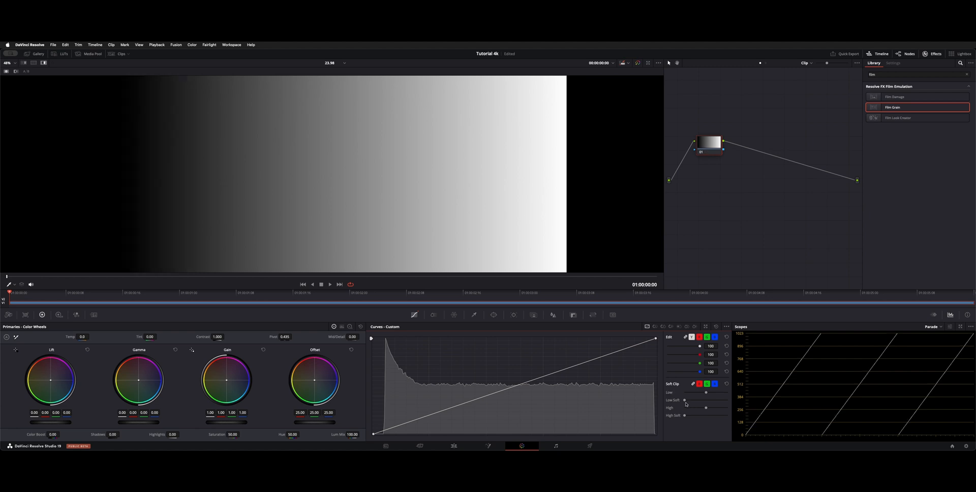
pyautogui.moveTo(686, 402)
pyautogui.mouseDown()
pyautogui.moveTo(720, 404)
pyautogui.moveTo(673, 402)
pyautogui.mouseUp()
# - Try a sharp bend and a gentle dip in the custom curve's highlights, clearing each one
pyautogui.moveTo(631, 348)
pyautogui.mouseDown()
pyautogui.moveTo(599, 358)
pyautogui.moveTo(617, 357)
pyautogui.mouseUp()
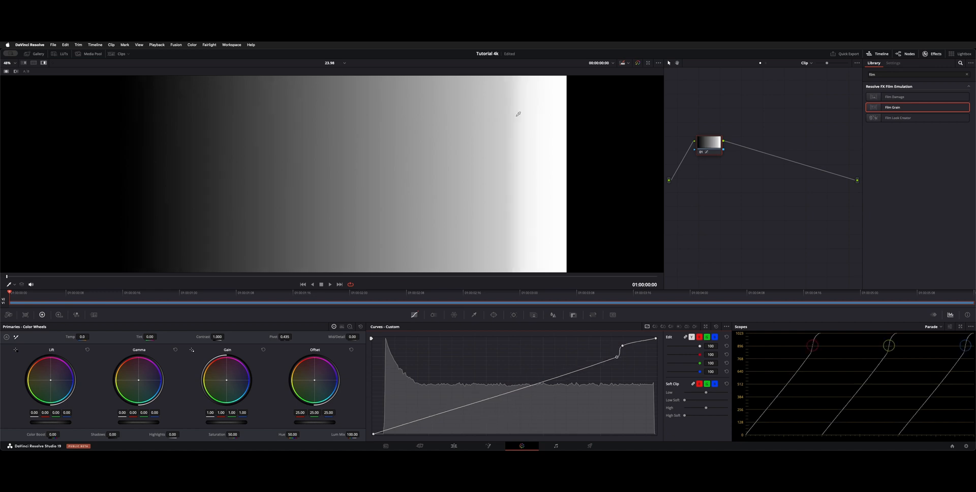
pyautogui.click(716, 328)
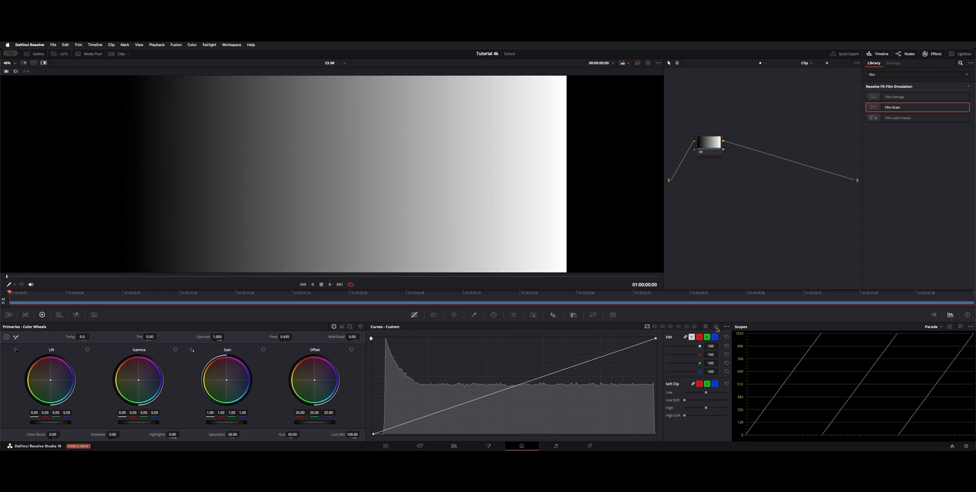
pyautogui.click(596, 358)
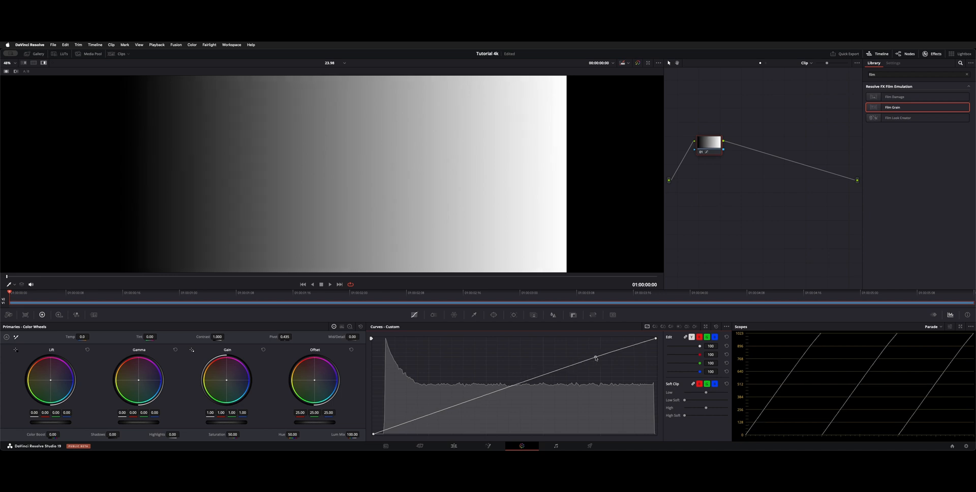
pyautogui.moveTo(596, 358); pyautogui.dragTo(594, 363)
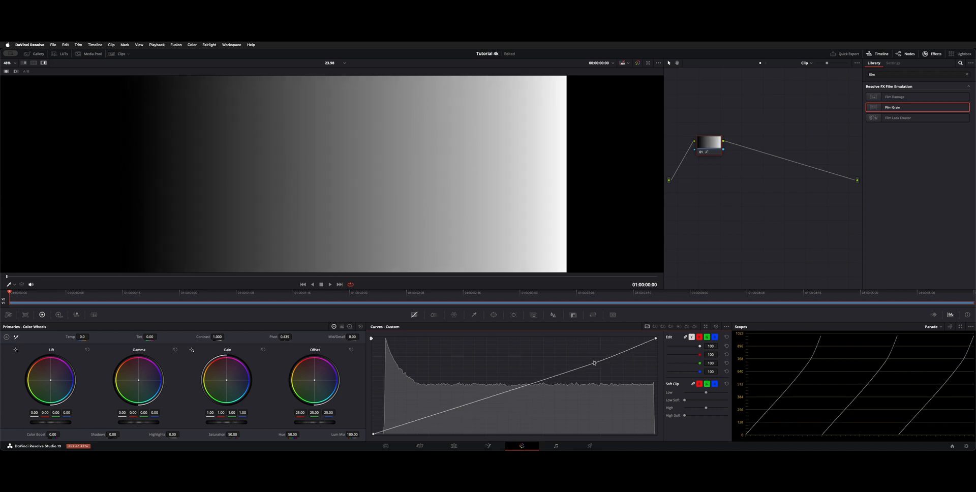
pyautogui.rightClick(594, 362)
# - Try rolling off the highlights with the soft clip High Soft control, and reset the curves
pyautogui.moveTo(684, 417)
pyautogui.mouseDown()
pyautogui.moveTo(712, 415)
pyautogui.moveTo(703, 415)
pyautogui.mouseUp()
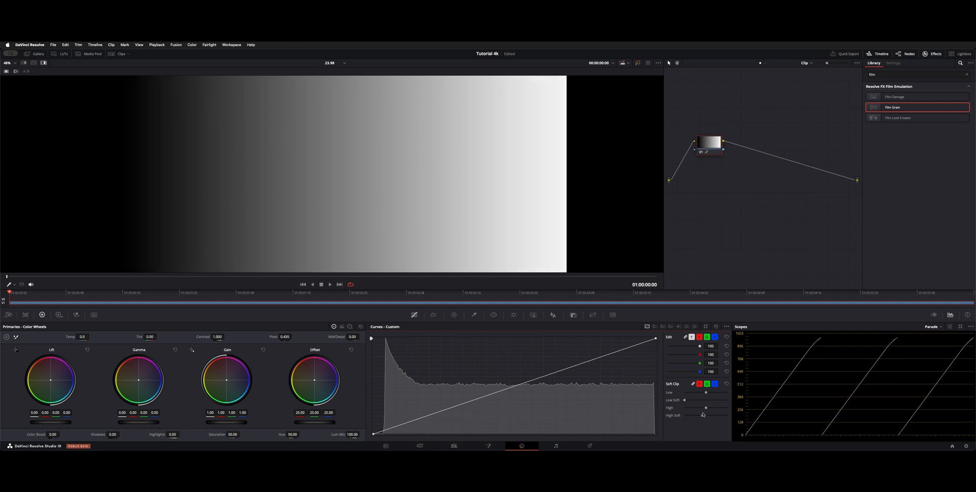
pyautogui.click(716, 326)
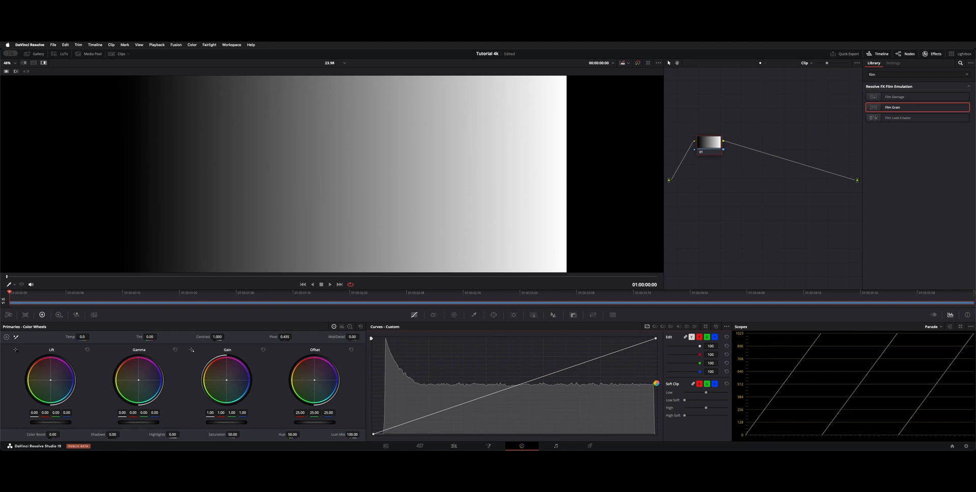
# - Pull the neutral center of the Color Warper's Hue - Saturation grid to tint the gradient red-orange
pyautogui.click(456, 316)
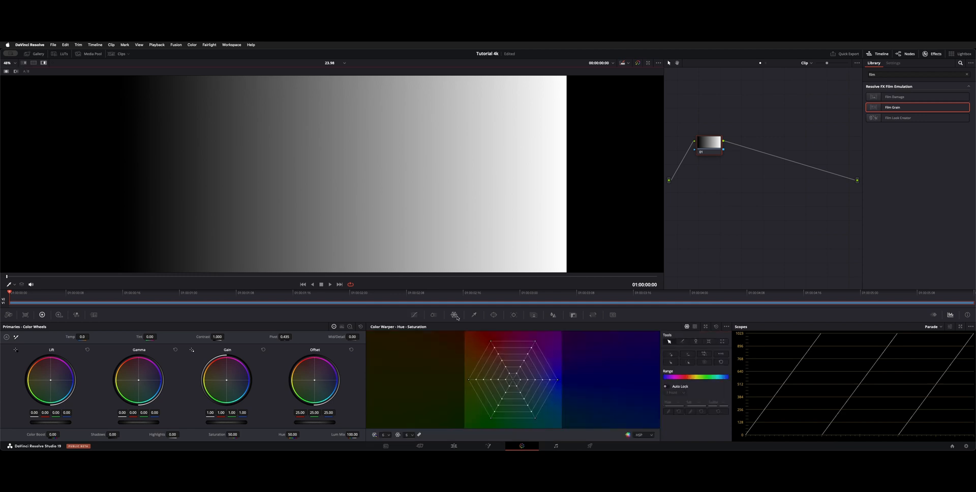
pyautogui.moveTo(514, 380); pyautogui.dragTo(525, 345)
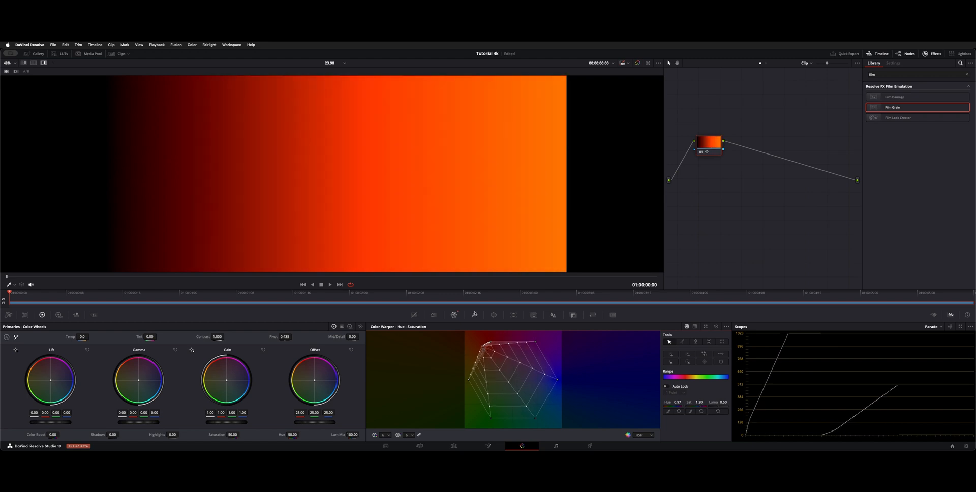
# - Add a serial node after the color-warped node, with the HSL Qualifier open
pyautogui.click(475, 314)
pyautogui.moveTo(707, 142); pyautogui.dragTo(709, 160)
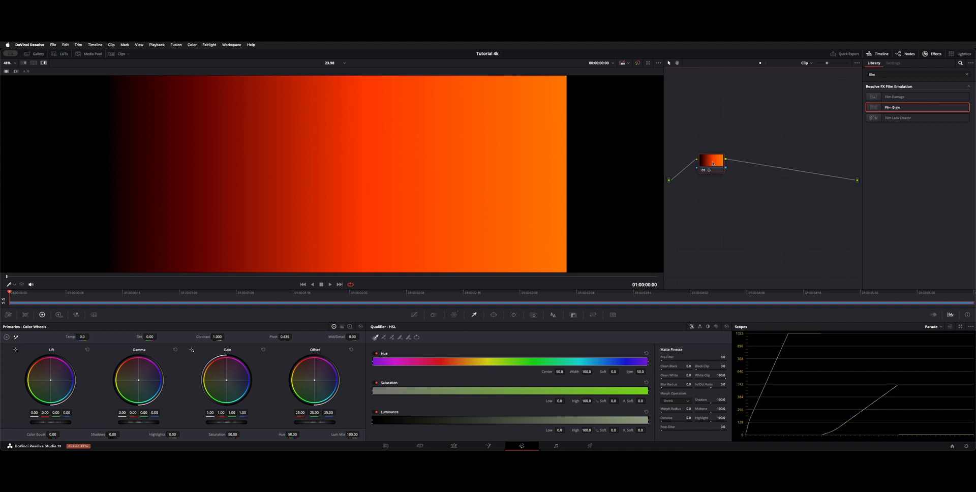
pyautogui.hotkey('alt', 's')
pyautogui.moveTo(756, 165); pyautogui.dragTo(761, 165)
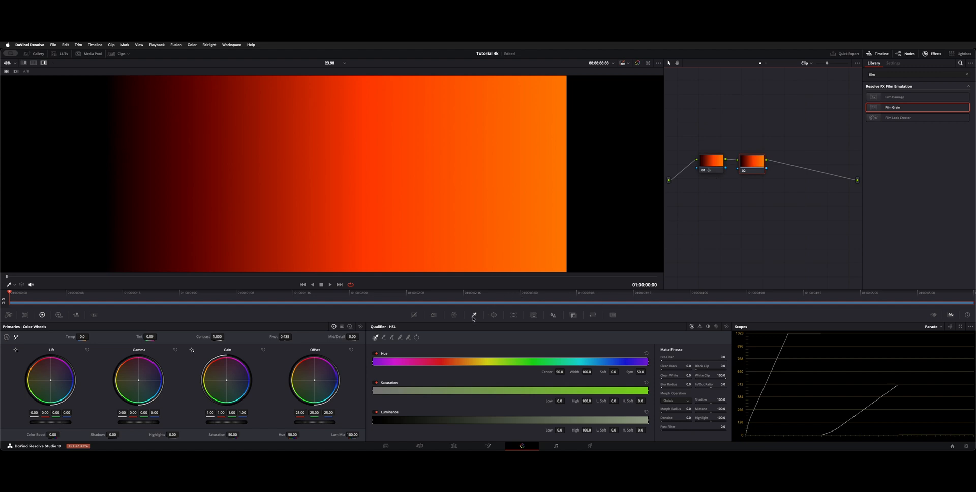
# - Sample several bands of the gradient with the HSL Qualifier, ending on the central red band, and set Clean Black to 7.7
pyautogui.click(330, 141)
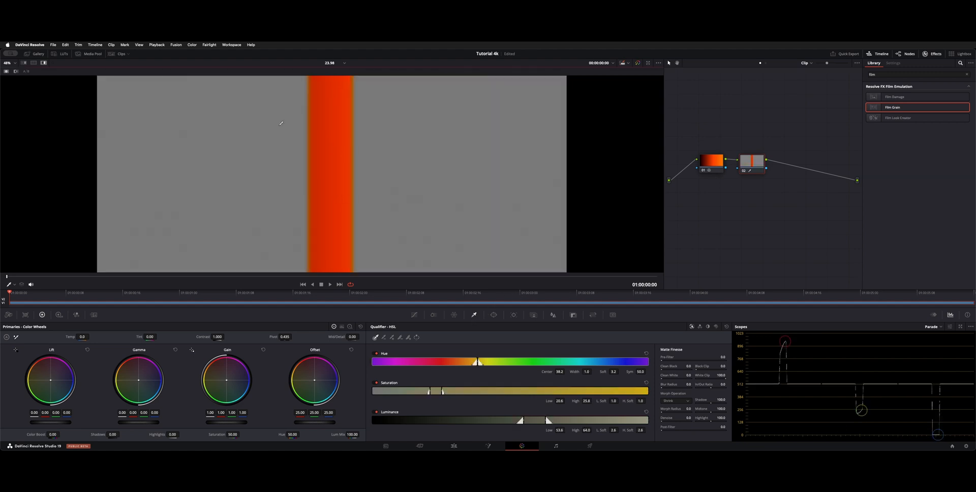
pyautogui.click(256, 170)
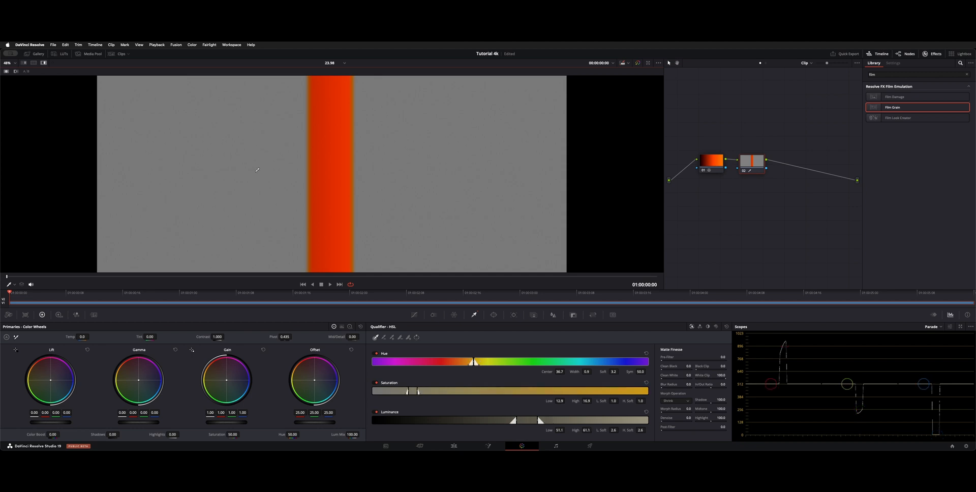
pyautogui.click(424, 107)
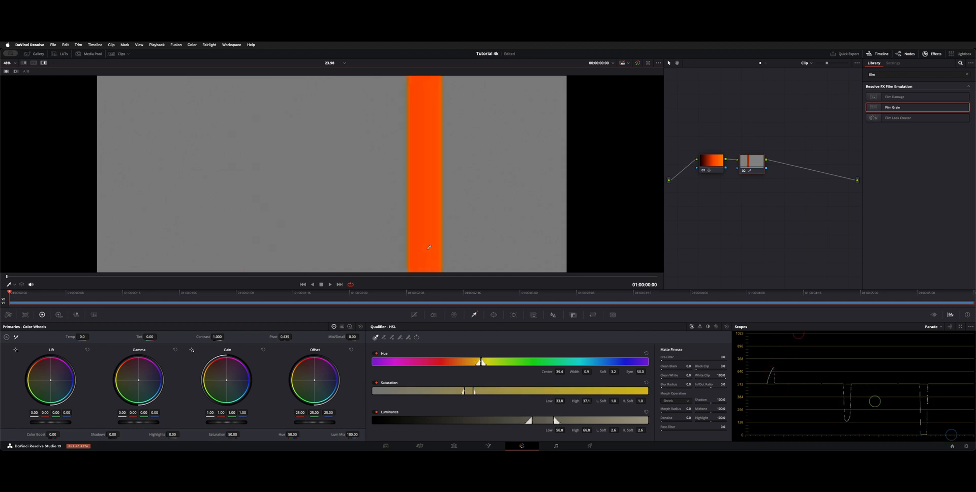
pyautogui.click(336, 207)
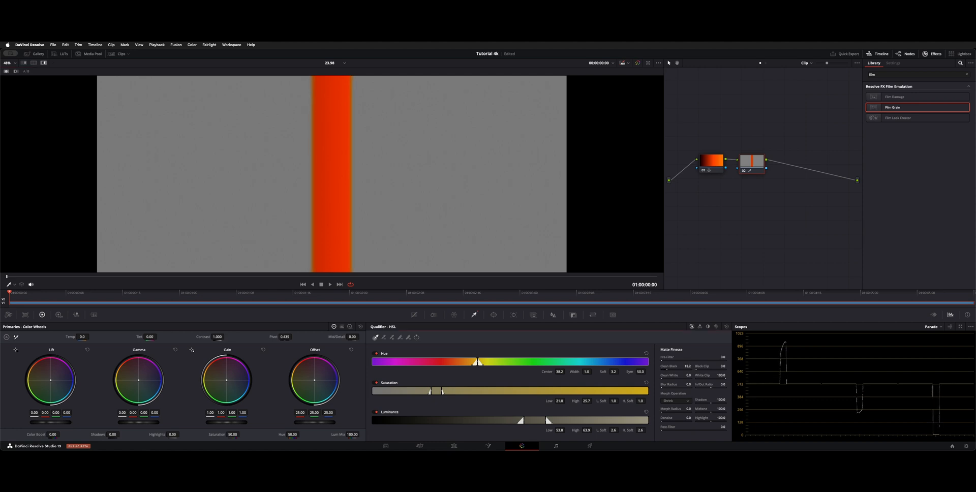
pyautogui.moveTo(667, 371); pyautogui.dragTo(663, 370)
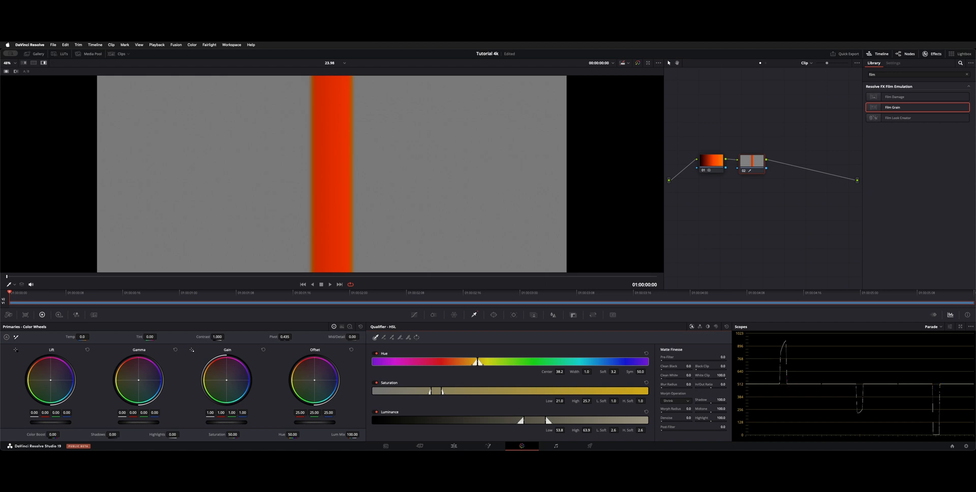
pyautogui.moveTo(663, 370); pyautogui.dragTo(662, 371)
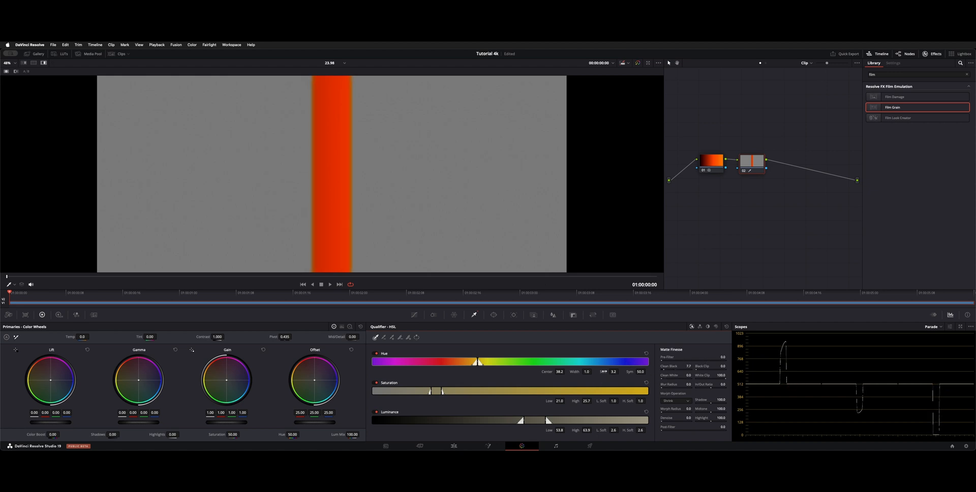
# - Adjust the qualifier's hue range to center 40.7, width 38.5 and soft 17.6, and shift its luminance range to 56.5–64.9
pyautogui.moveTo(613, 371); pyautogui.dragTo(621, 371)
pyautogui.moveTo(620, 371); pyautogui.dragTo(633, 372)
pyautogui.moveTo(559, 372); pyautogui.dragTo(589, 371)
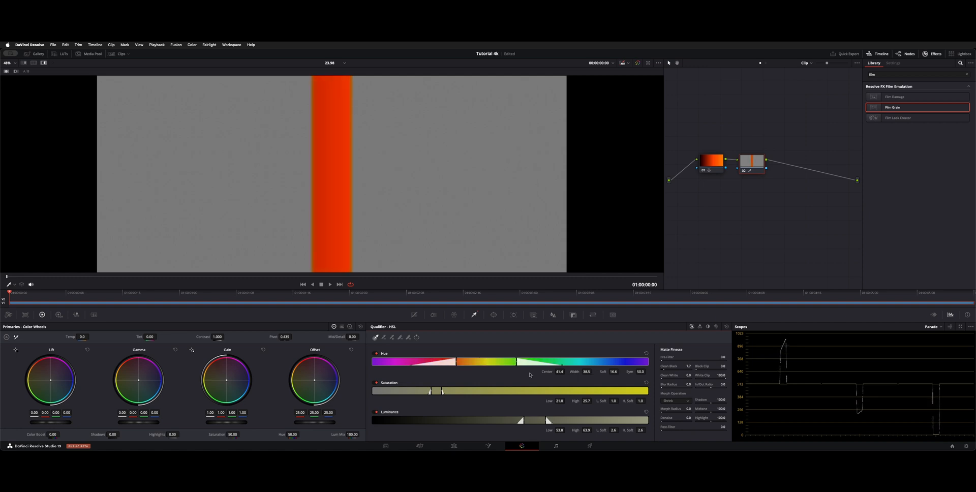
pyautogui.moveTo(560, 372); pyautogui.dragTo(620, 371)
pyautogui.moveTo(635, 372); pyautogui.dragTo(646, 371)
pyautogui.moveTo(587, 431); pyautogui.dragTo(559, 430)
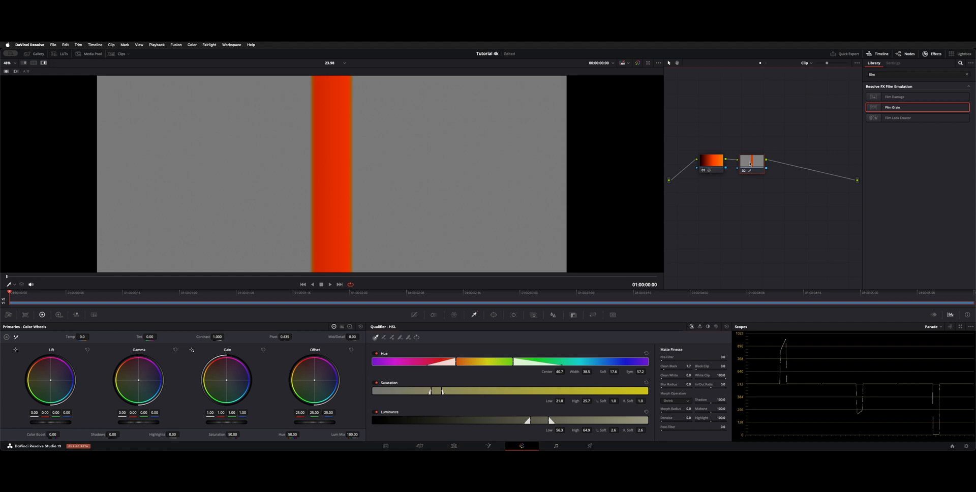
# - Delete the qualifier node and reset the Color Warper on the remaining node
pyautogui.press('Delete')
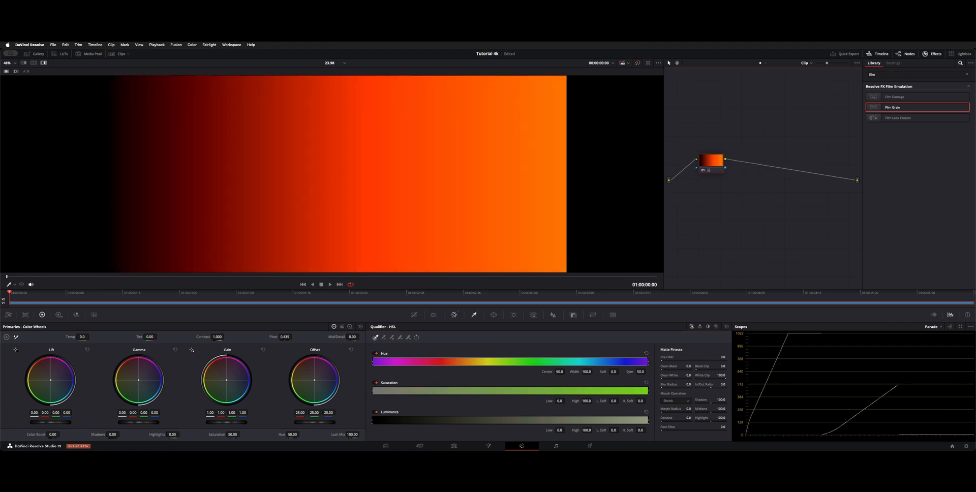
pyautogui.click(454, 314)
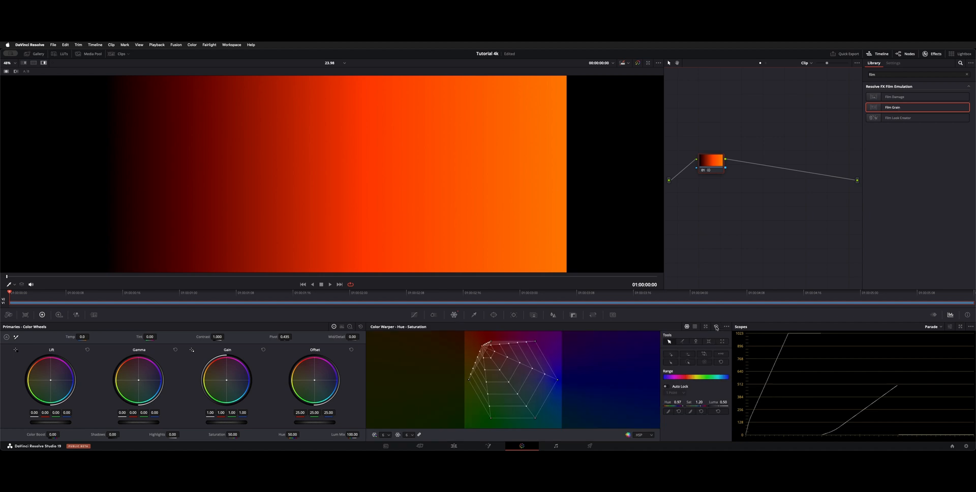
pyautogui.click(716, 327)
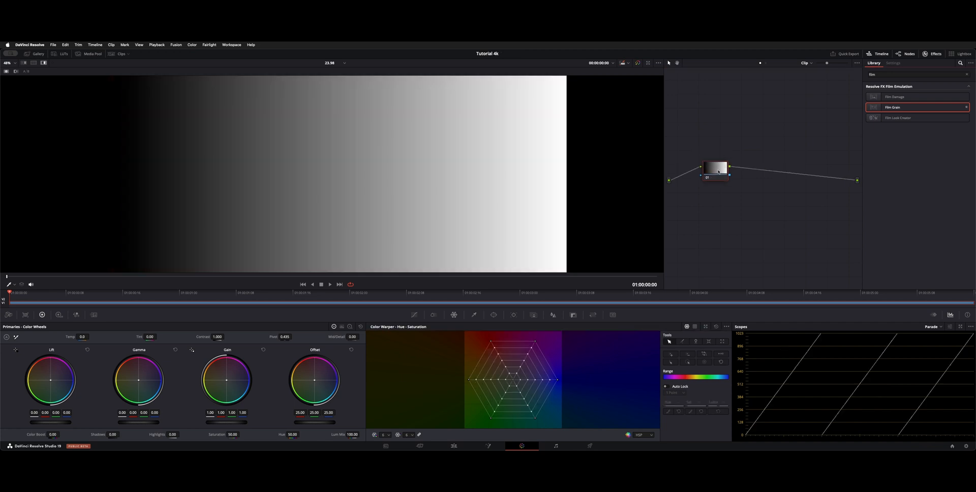
# - Apply the Film Grain effect to the node and raise its Opacity to 1.000
pyautogui.moveTo(718, 172); pyautogui.dragTo(719, 172)
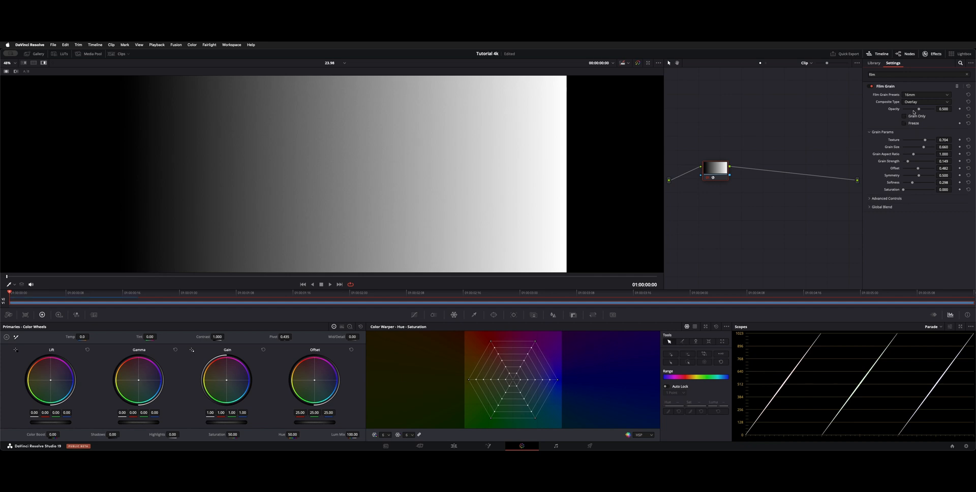
pyautogui.moveTo(918, 110); pyautogui.dragTo(939, 112)
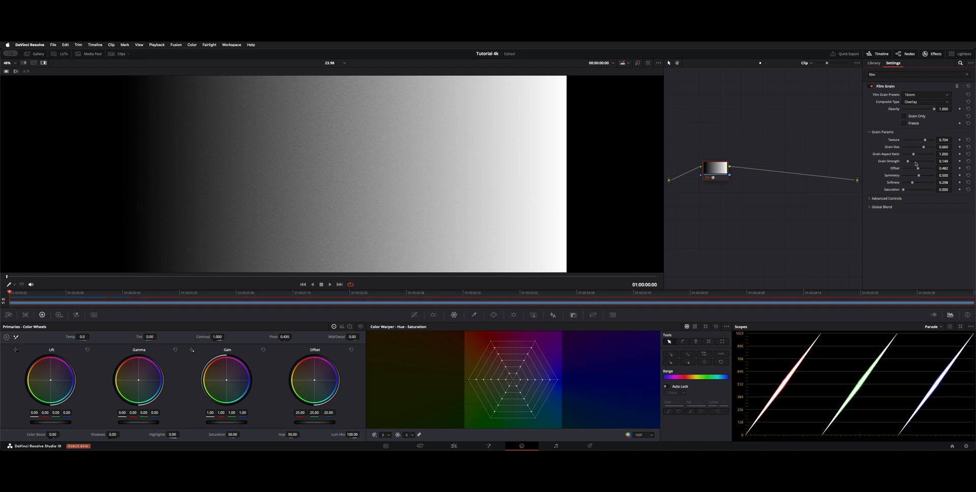
# - Set the film grain's Grain Strength to 0.238, Grain Size to 0.376 and Softness to 0.091
pyautogui.moveTo(909, 162); pyautogui.dragTo(910, 163)
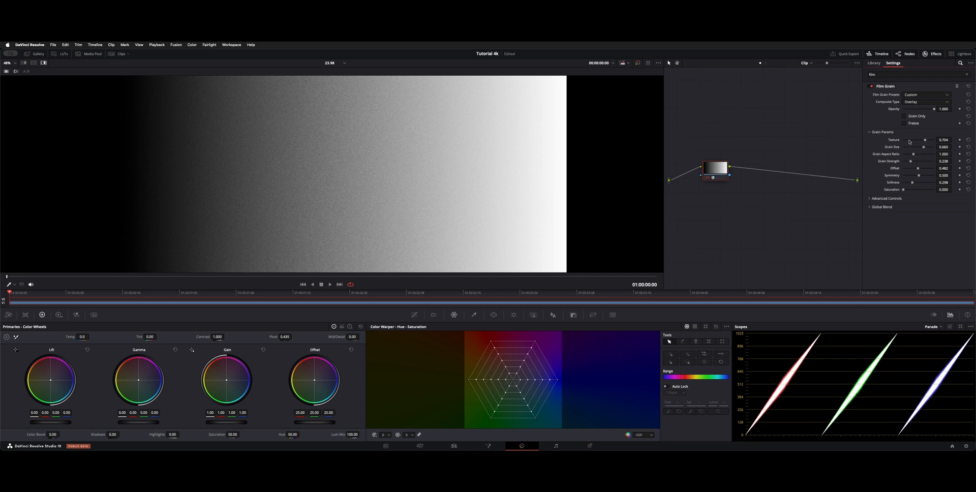
pyautogui.moveTo(911, 147); pyautogui.dragTo(914, 147)
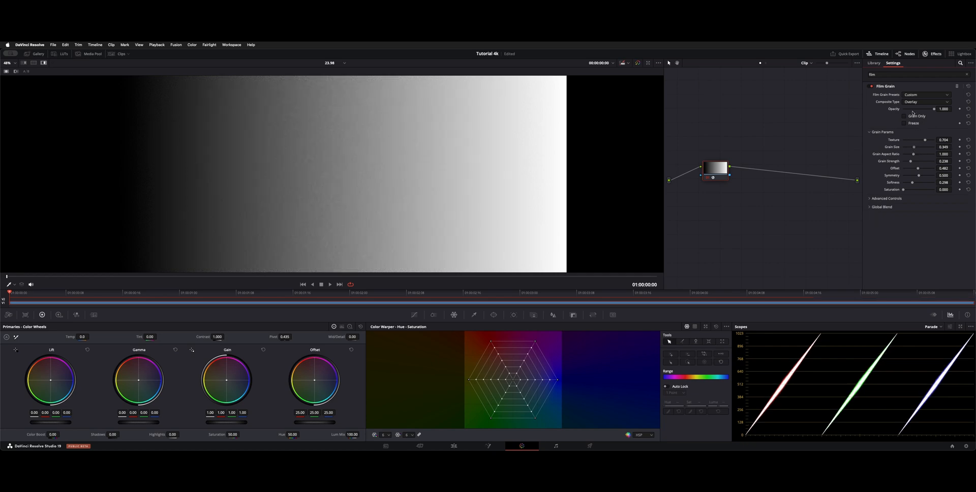
pyautogui.moveTo(912, 113); pyautogui.dragTo(914, 114)
pyautogui.moveTo(928, 186); pyautogui.dragTo(906, 184)
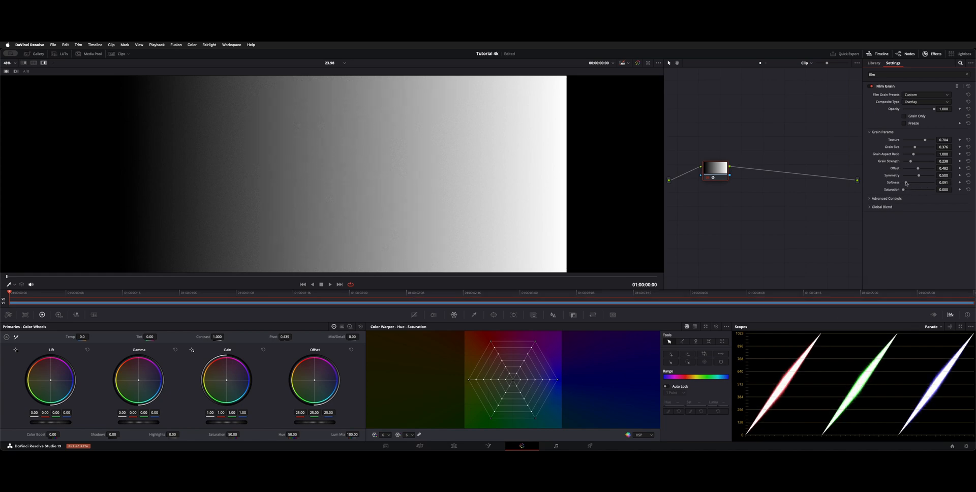